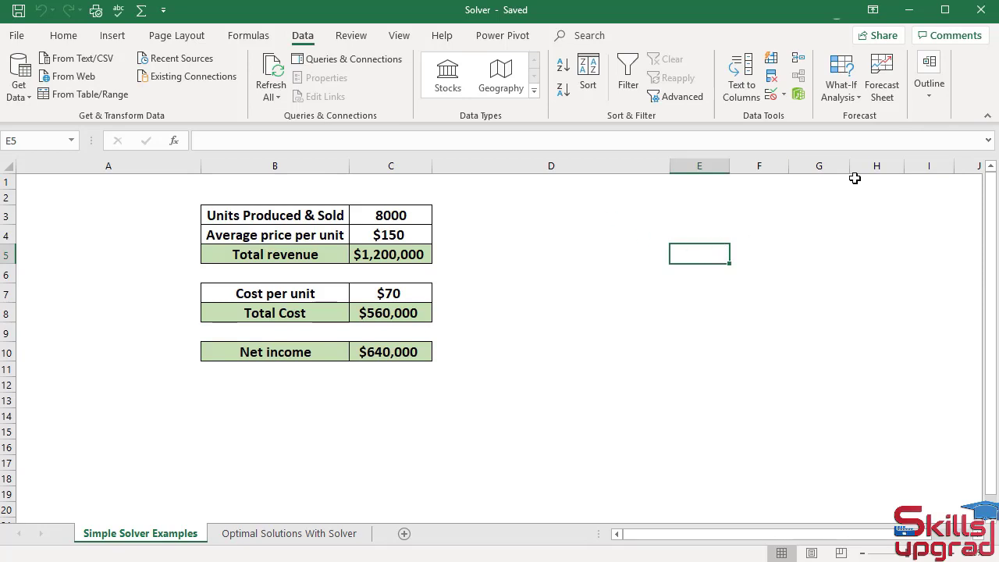
Enable the Solver Add-in from the Excel add-ins list.
right_click(305, 39)
click(353, 96)
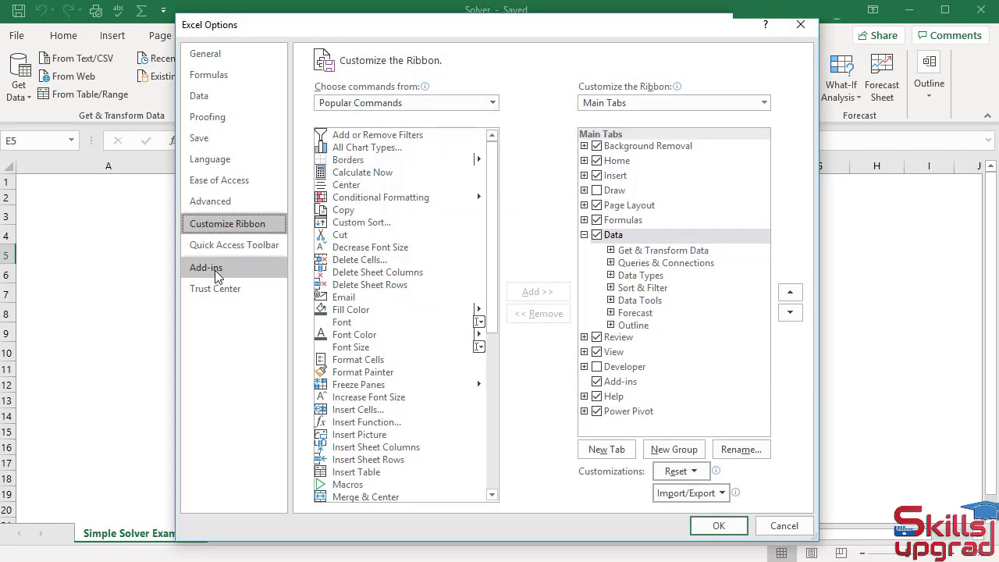
click(209, 270)
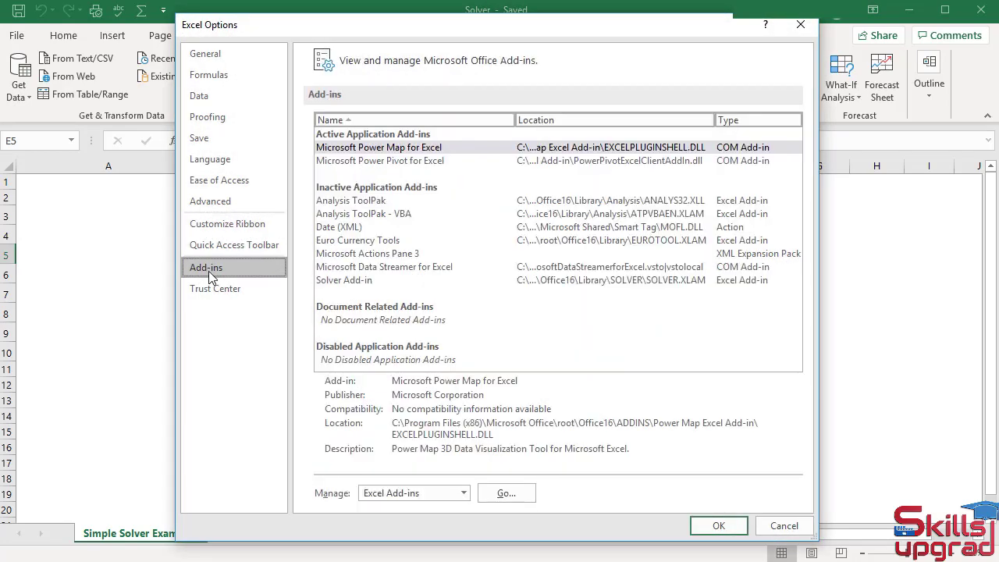
click(462, 494)
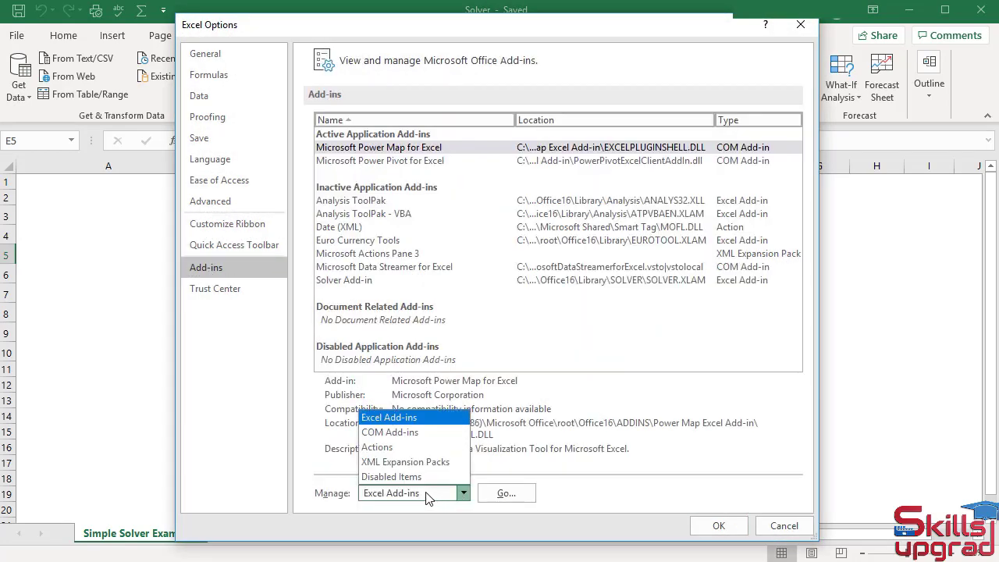
click(373, 422)
click(515, 496)
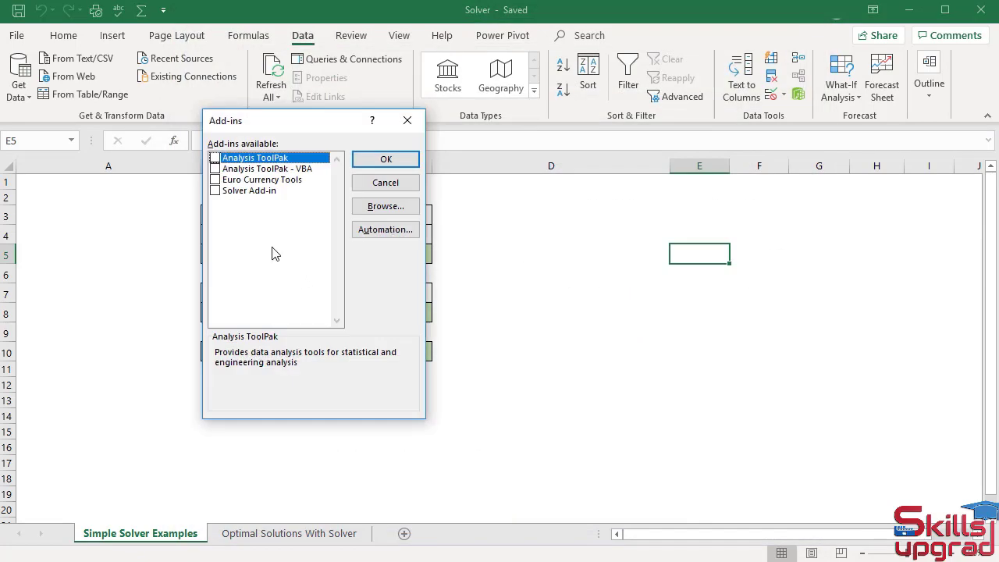
click(216, 191)
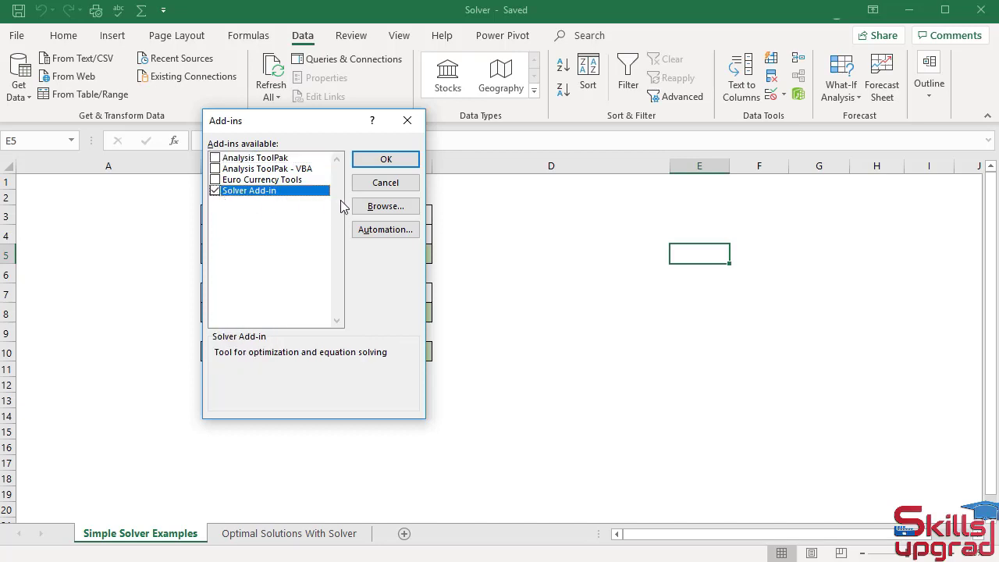
click(385, 160)
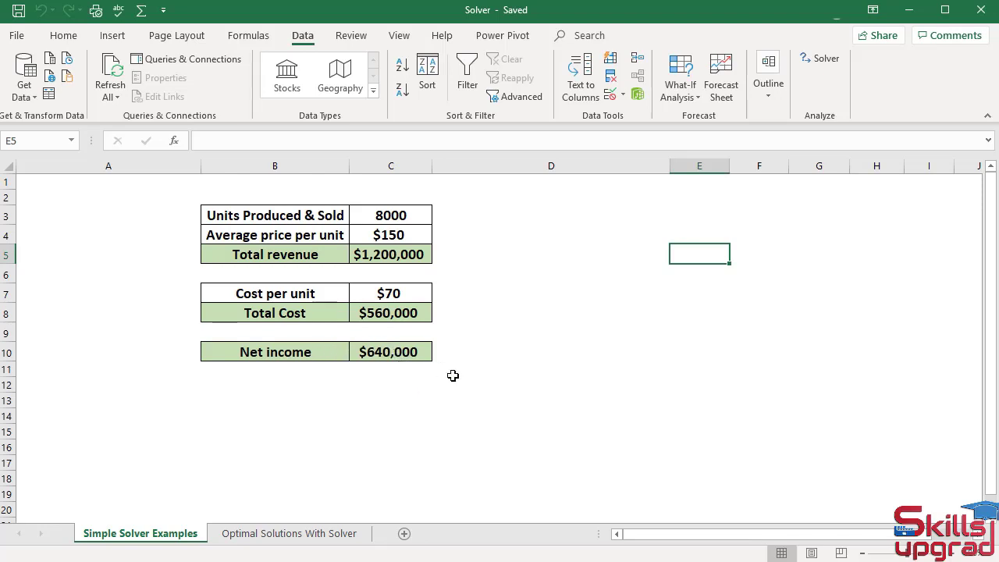
click(697, 99)
click(704, 142)
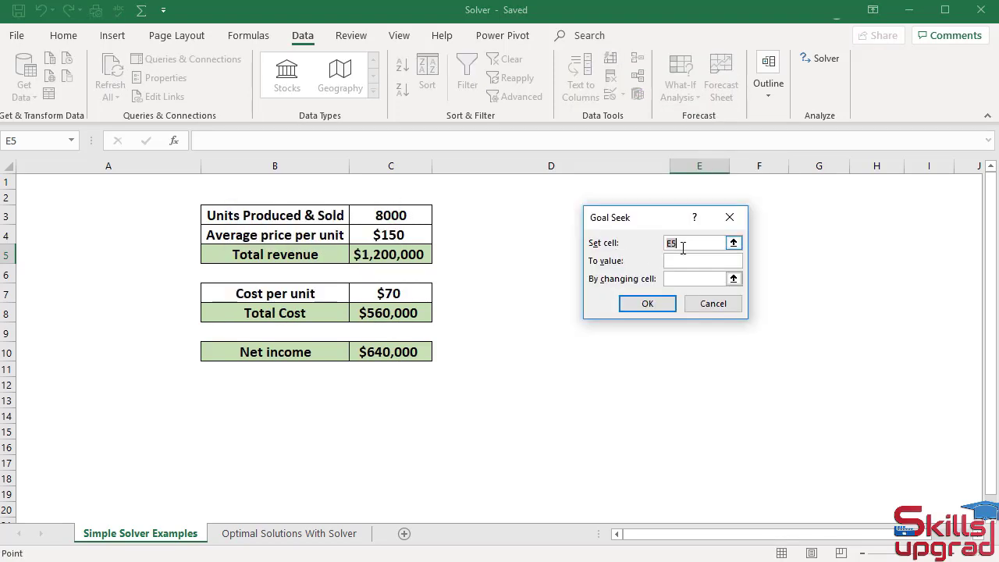
click(396, 355)
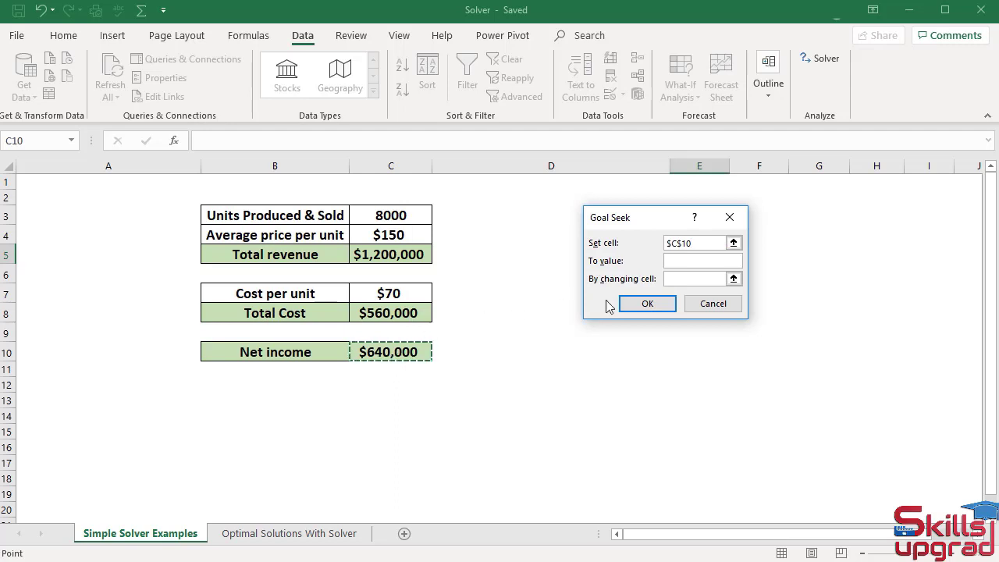
click(676, 280)
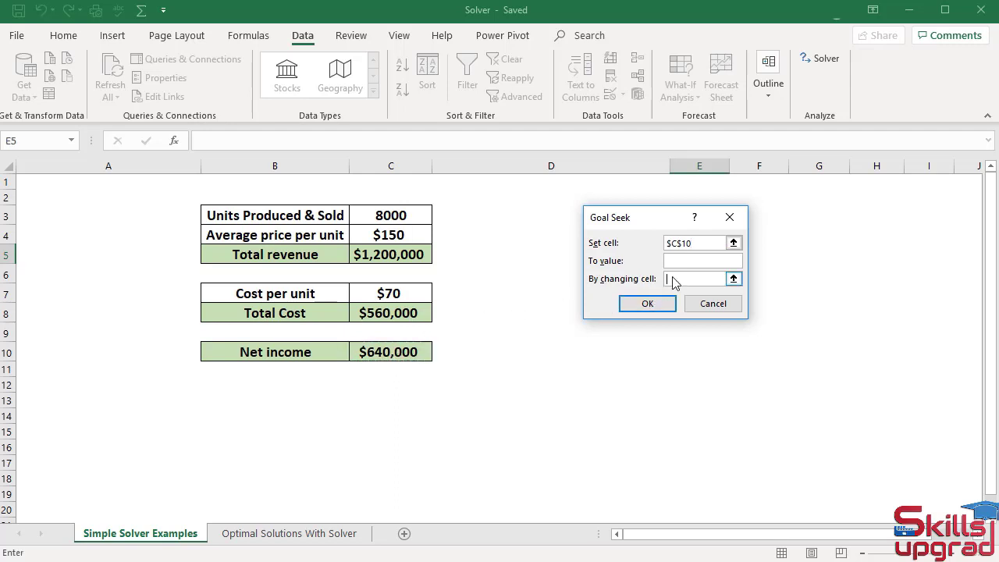
click(417, 215)
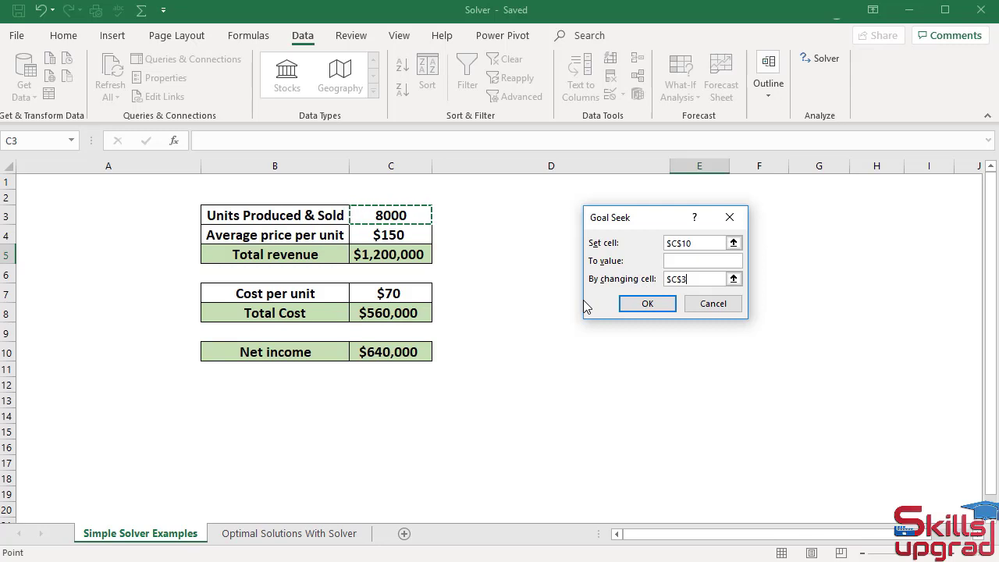
click(702, 305)
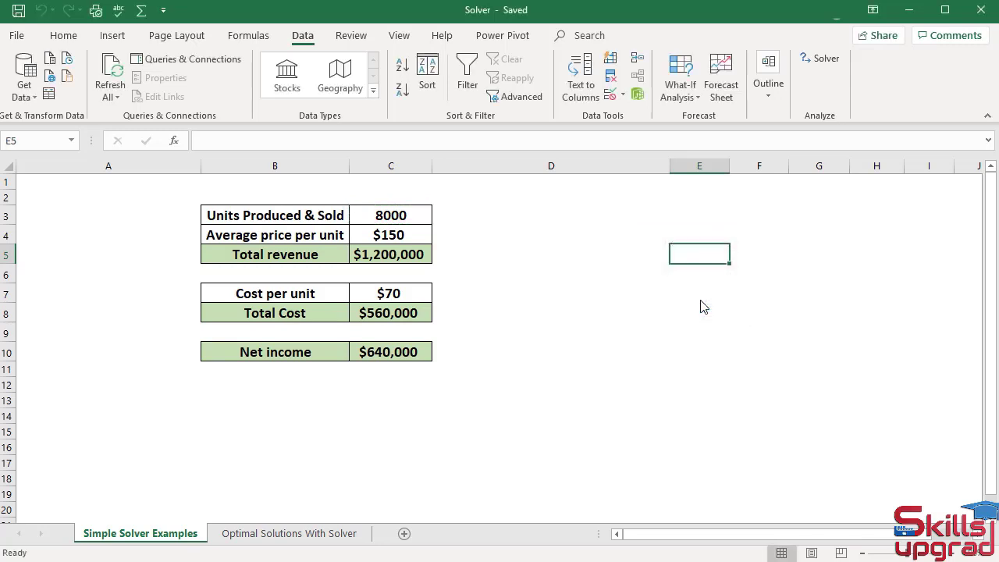
Open Solver and set its objective to net income cell C10 with a target value of 700000.
click(830, 60)
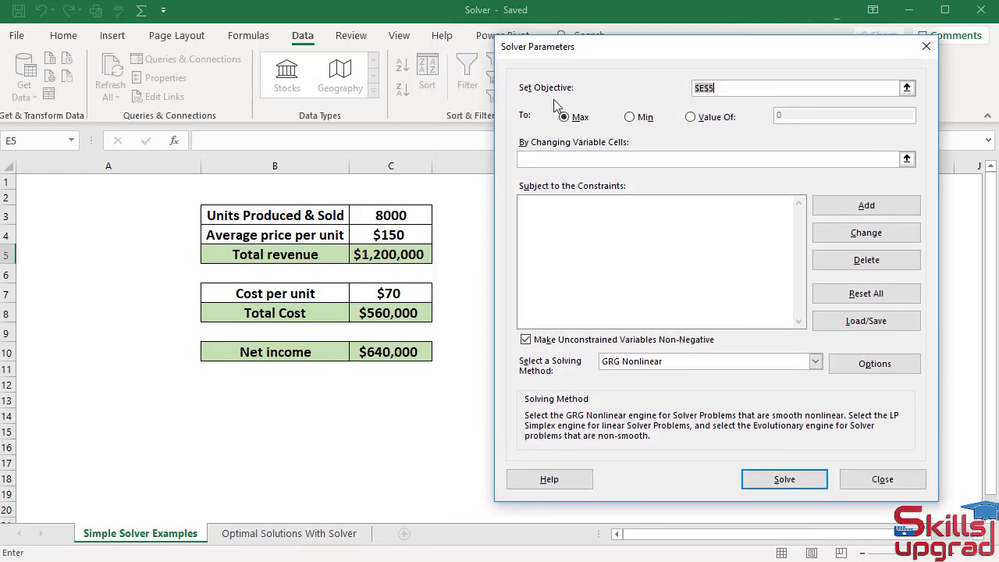
click(430, 348)
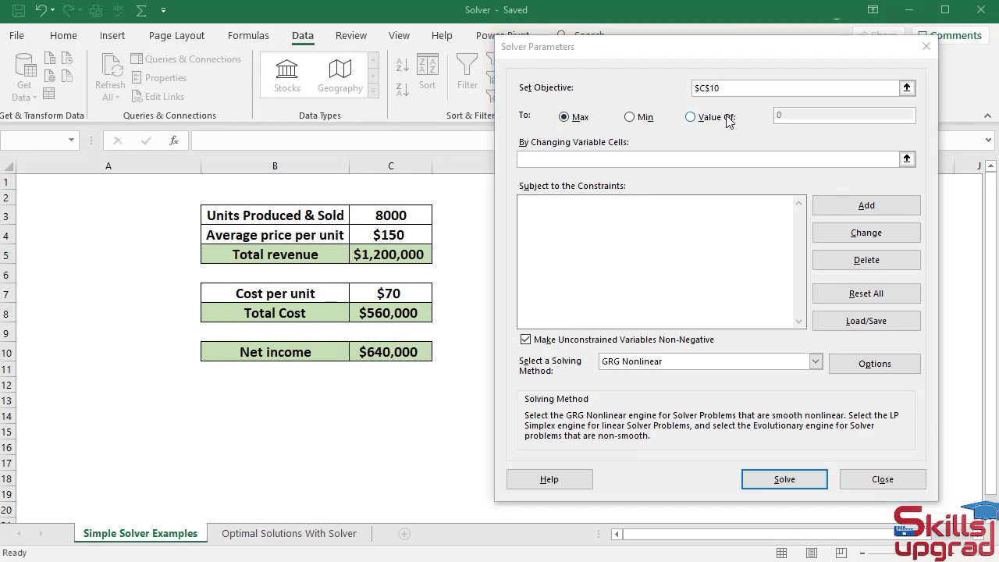
click(691, 116)
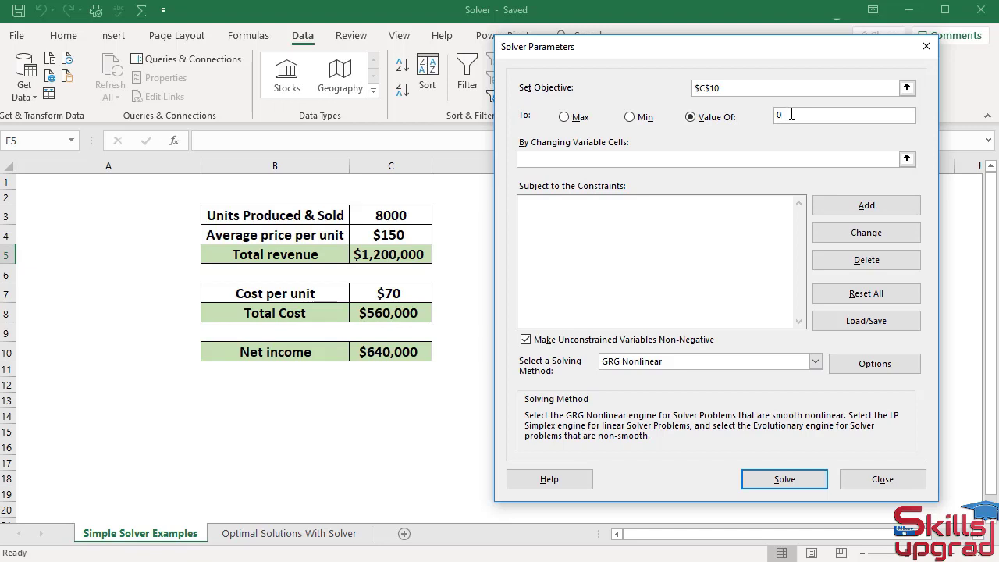
click(791, 115)
key(BackSpace)
text(700000)
click(732, 86)
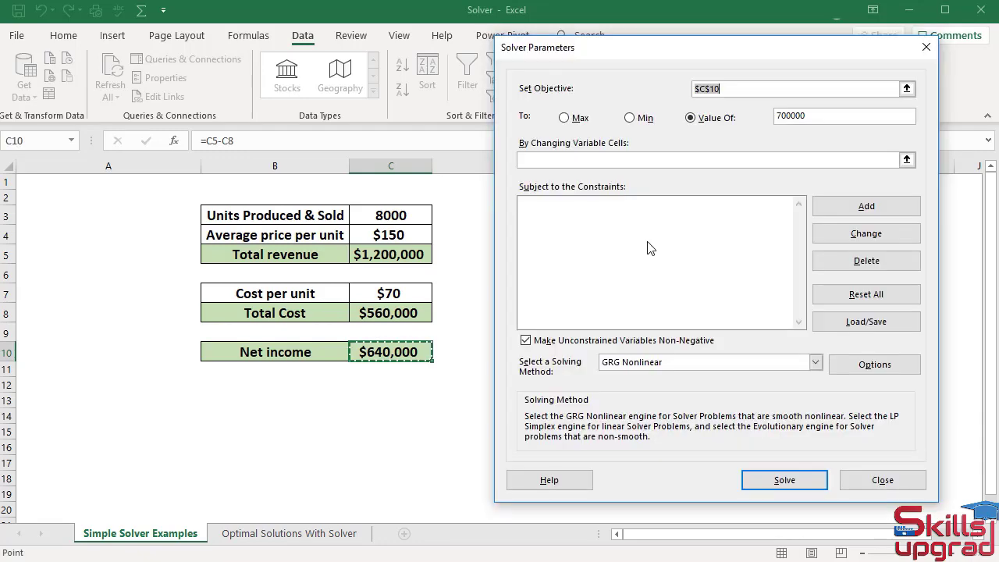
Set the Solver's changing variable cells to C3:C4 and C7, and solve once without keeping the solution.
click(586, 159)
click(586, 159)
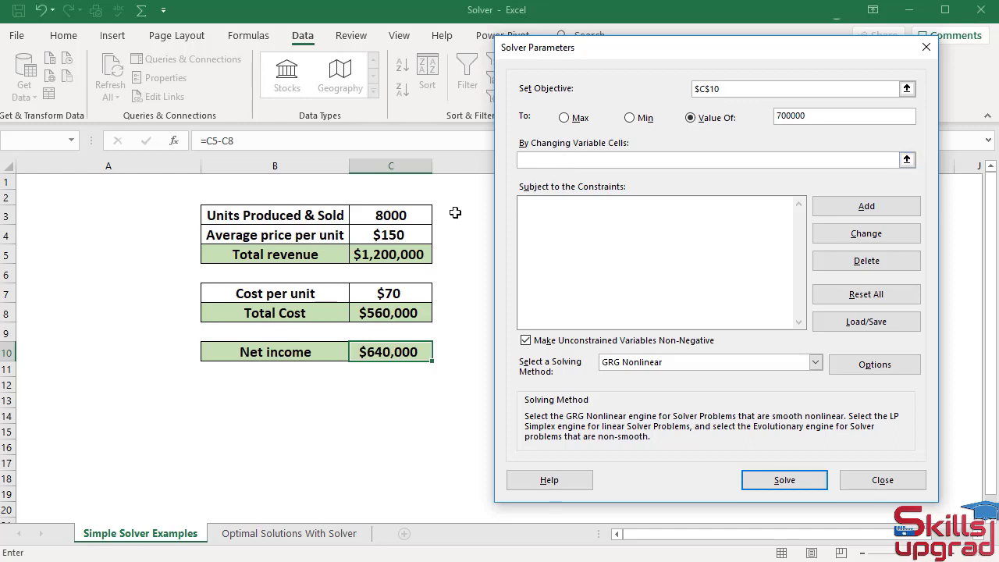
click(402, 216)
drag(403, 216, 400, 239)
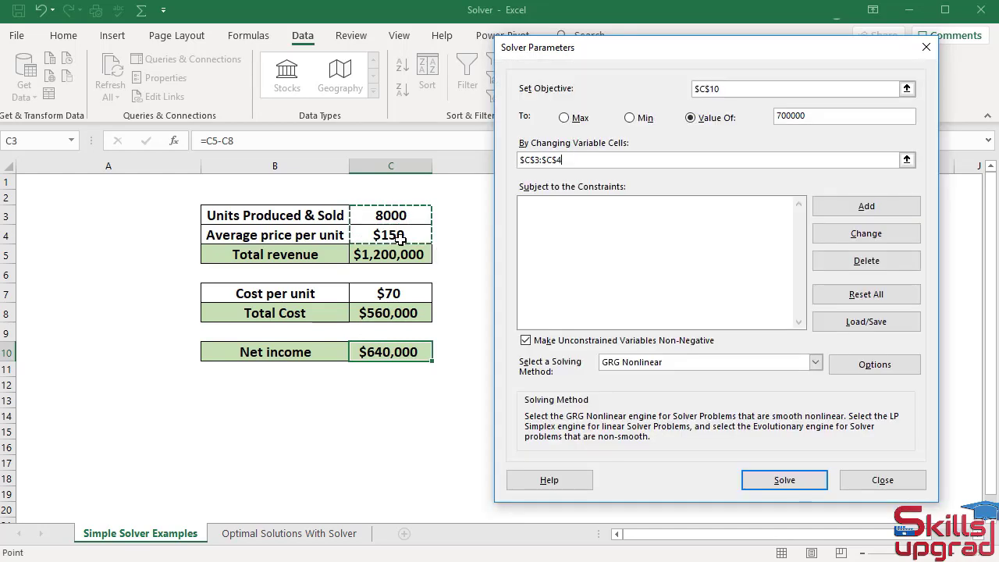
text(,)
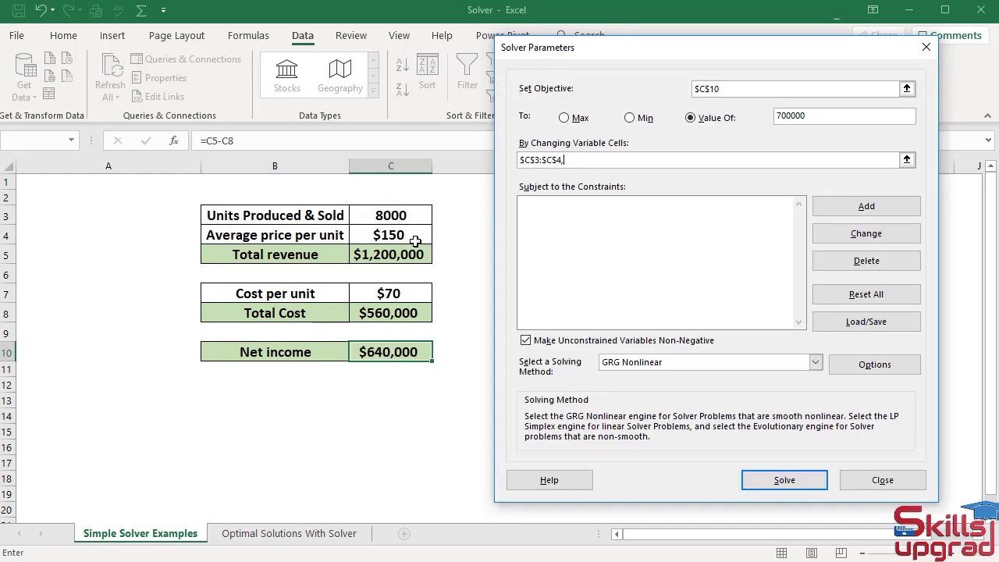
click(401, 293)
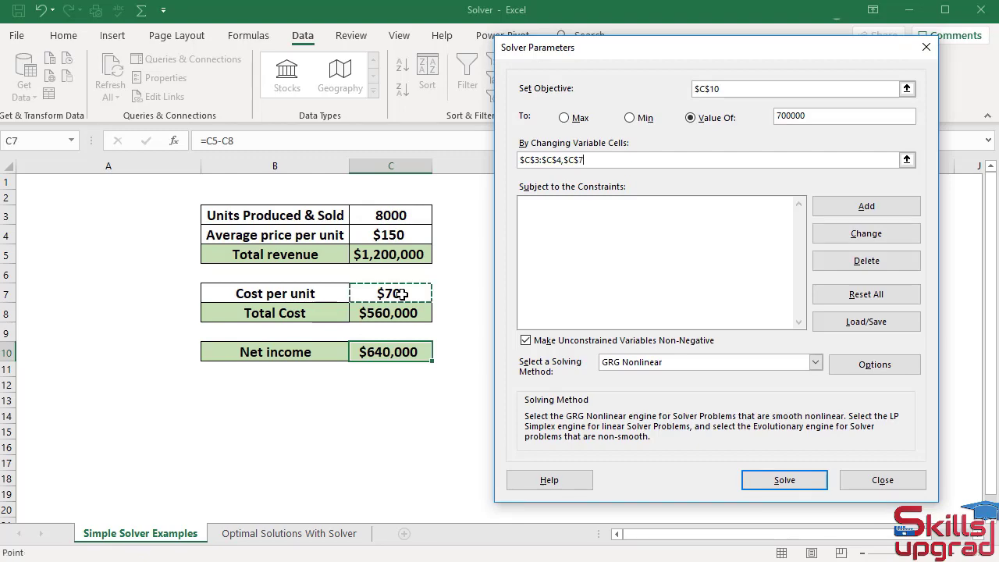
click(782, 480)
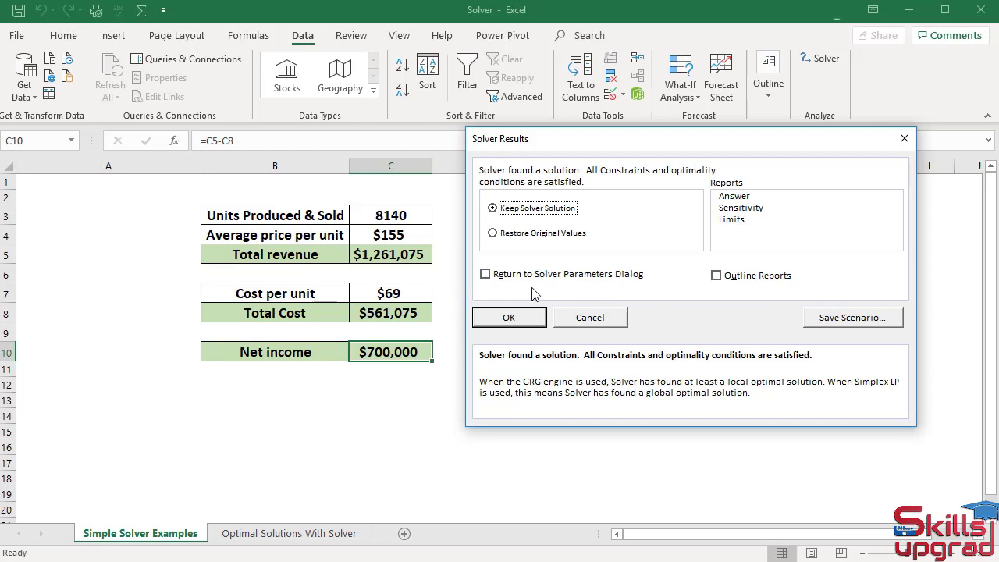
click(585, 318)
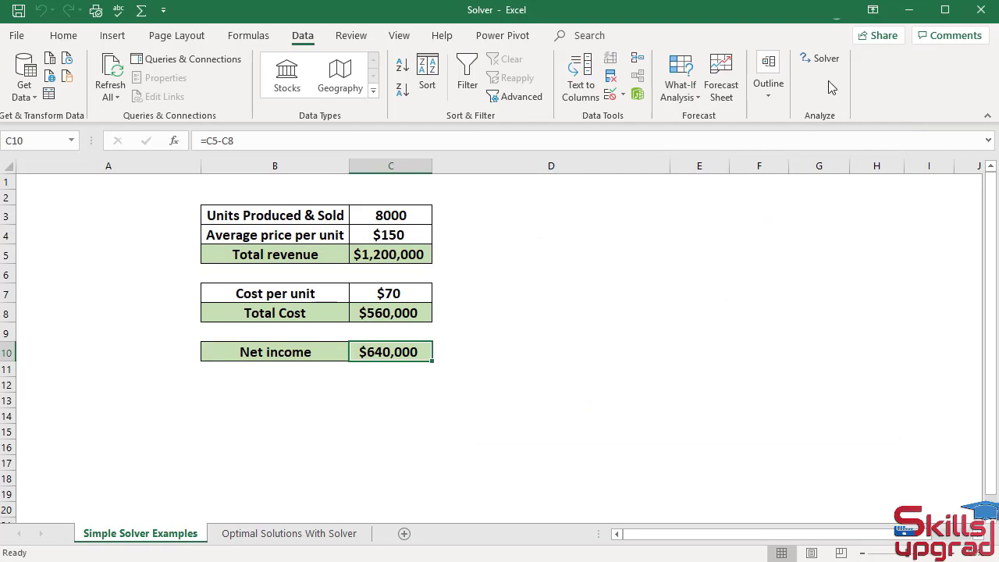
Reopen Solver and add a constraint that units produced and sold in C3 = 8000.
click(835, 59)
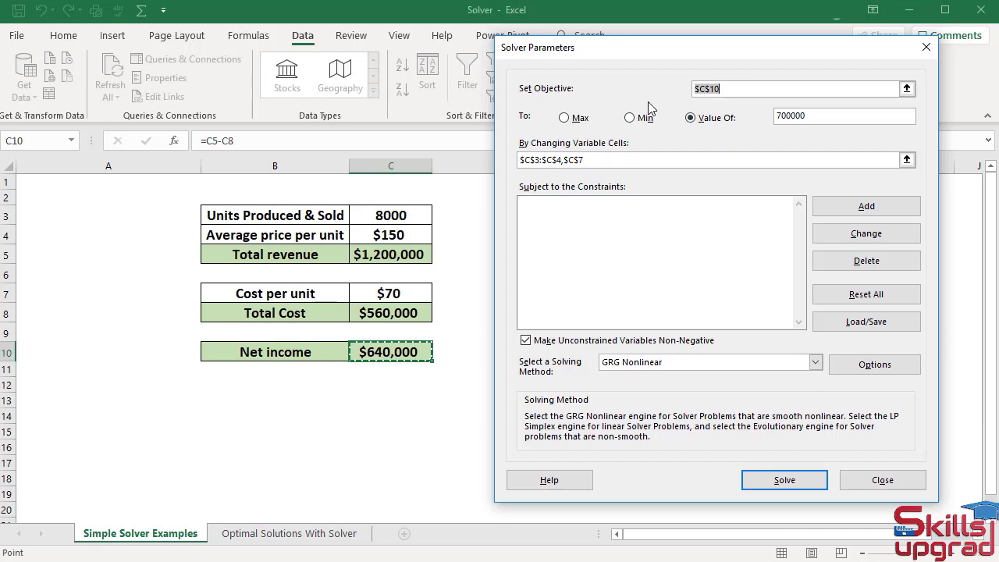
click(836, 209)
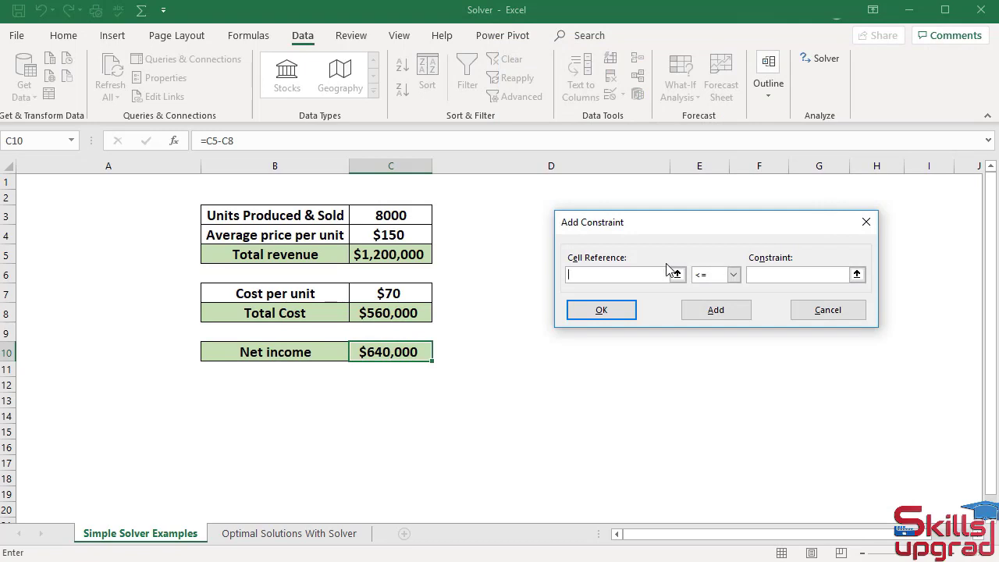
click(406, 218)
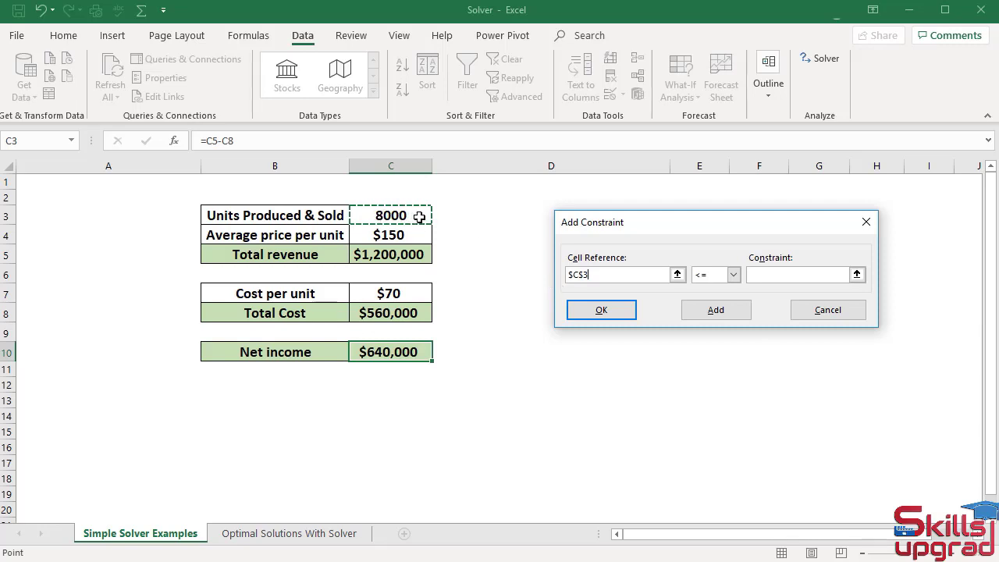
click(733, 275)
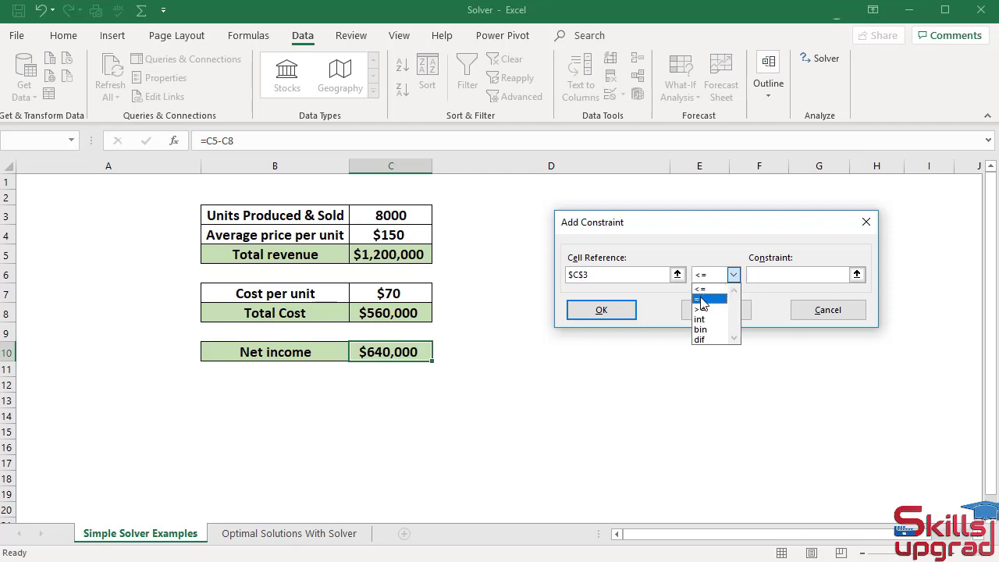
click(700, 298)
click(771, 274)
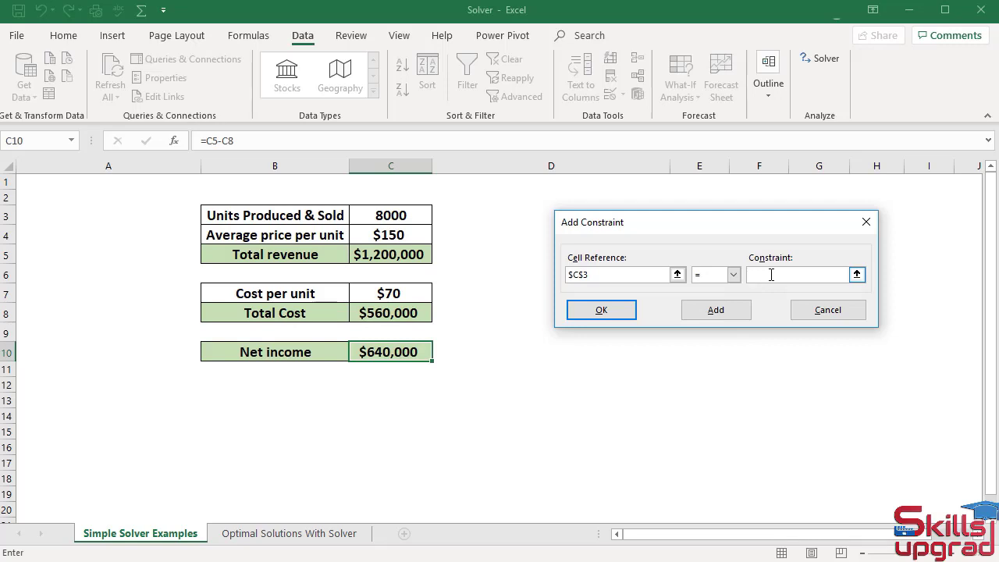
text(8000)
click(718, 310)
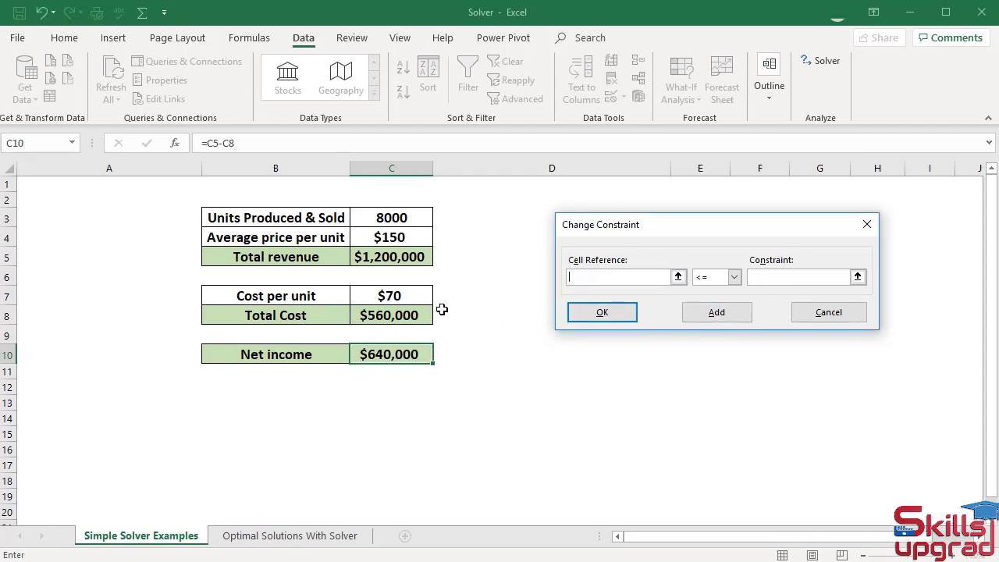
Add a constraint that cost per unit in C7 = 70, and solve, keeping the Solver solution.
click(414, 296)
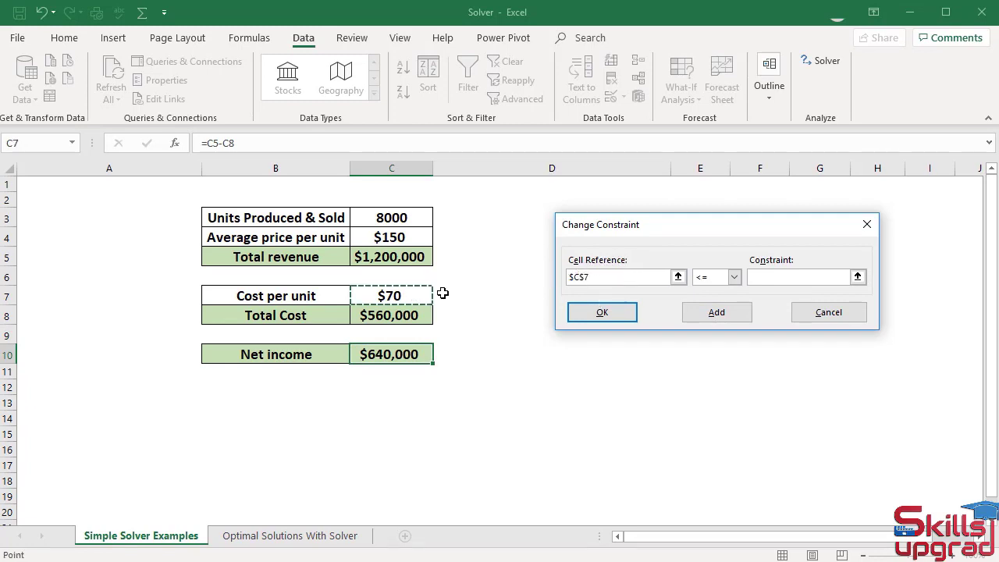
click(734, 277)
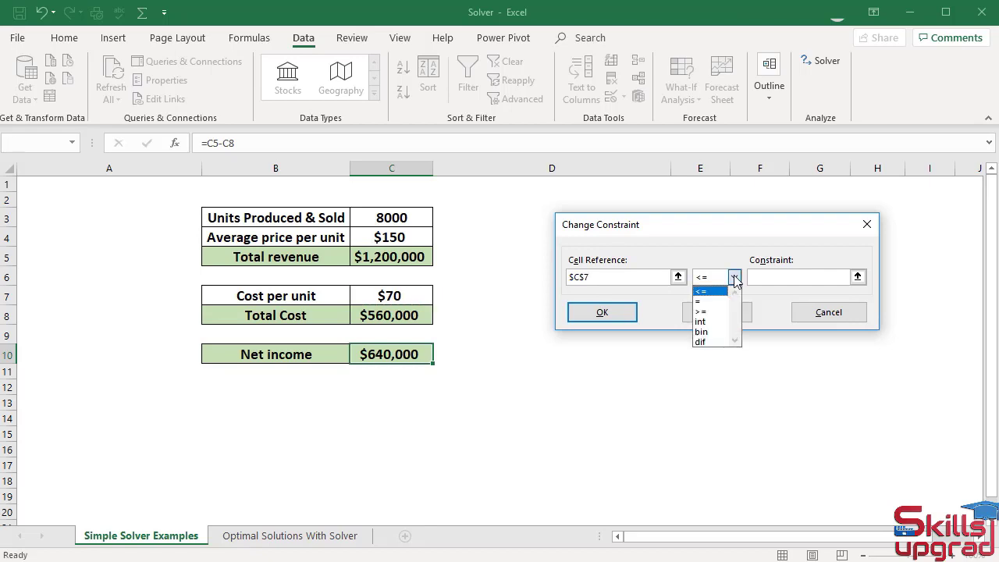
click(711, 301)
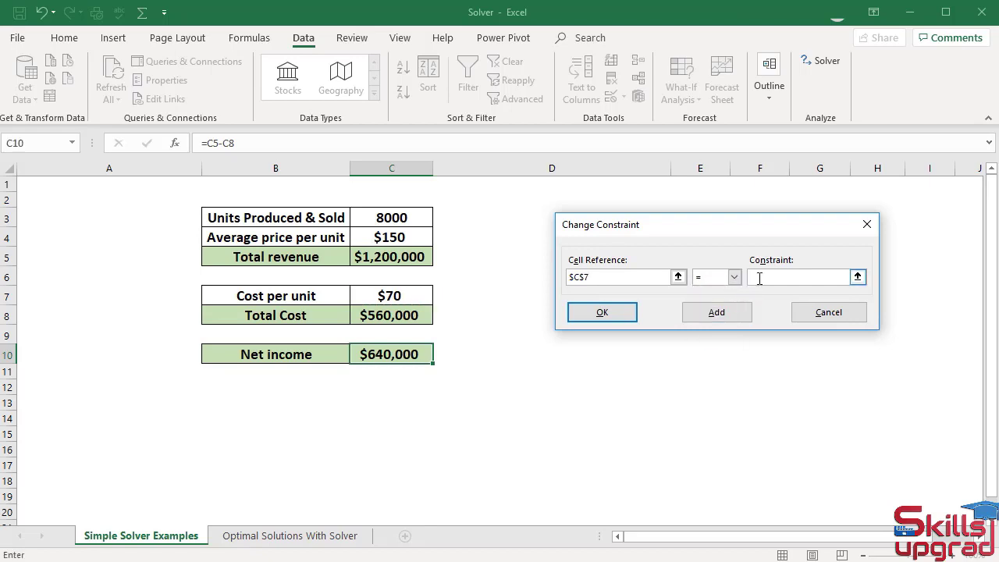
text(70)
click(602, 312)
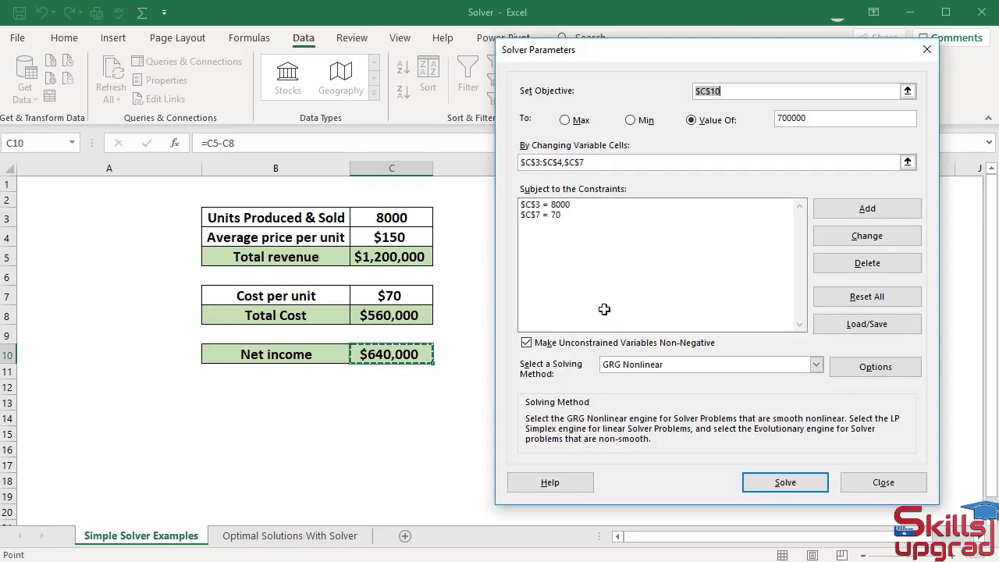
click(776, 473)
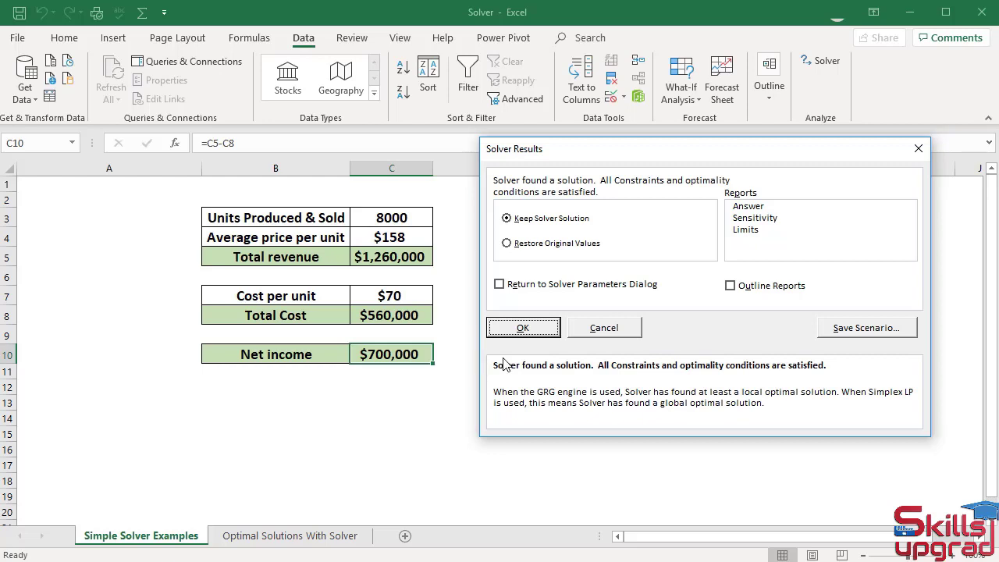
click(543, 334)
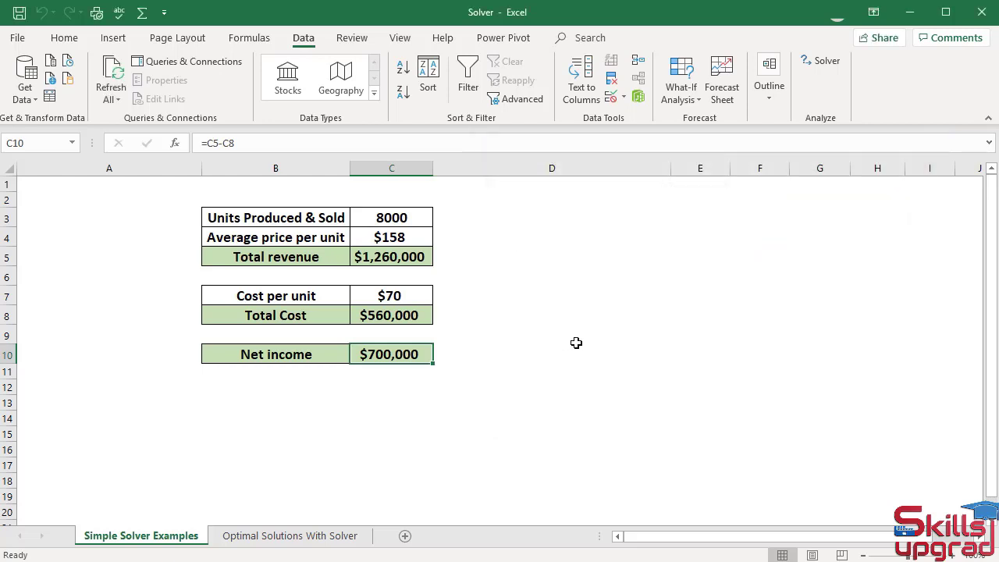